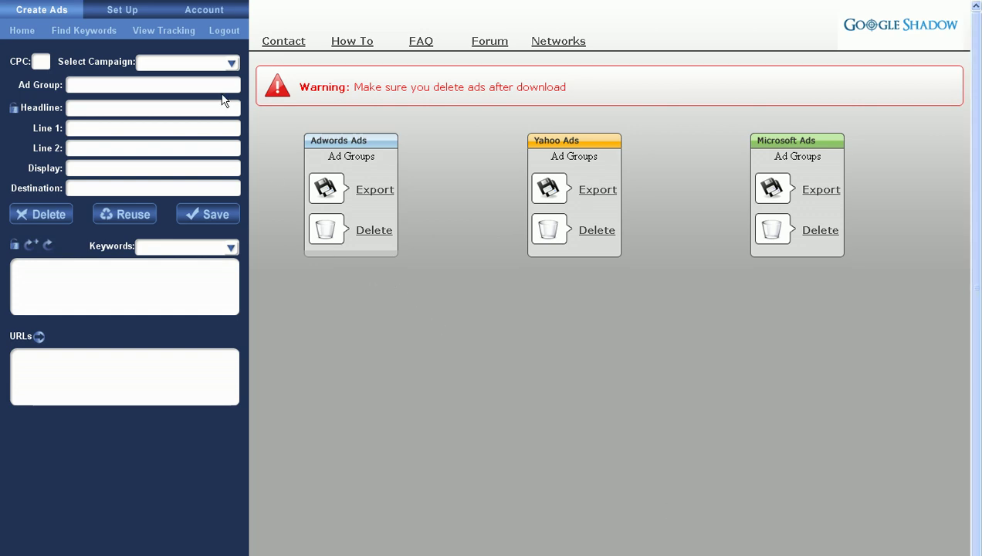
- In the set-up preferences, enable Google, Yahoo and Microsoft adCenter, with Split Test turned on for Google and Microsoft
click(121, 10)
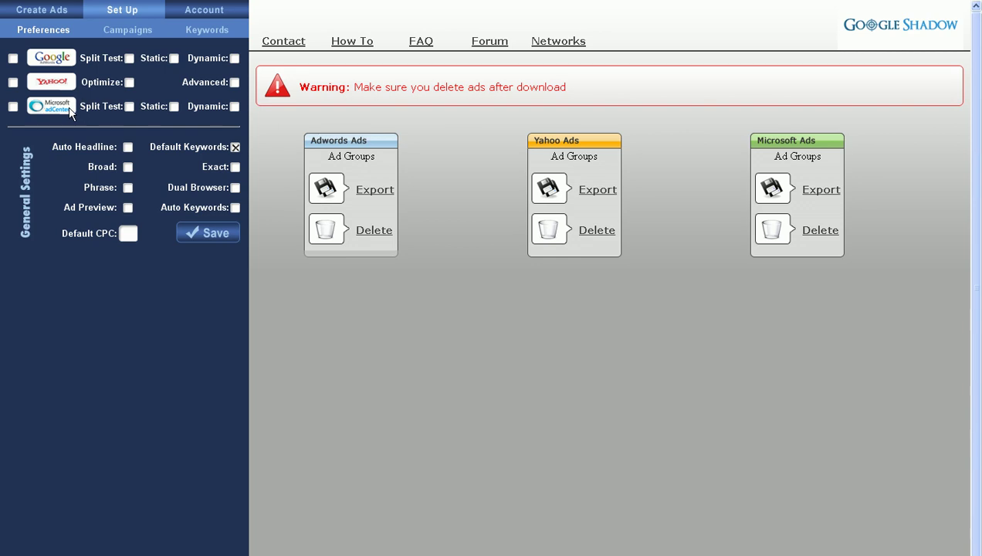
click(12, 59)
click(12, 83)
click(12, 108)
click(129, 106)
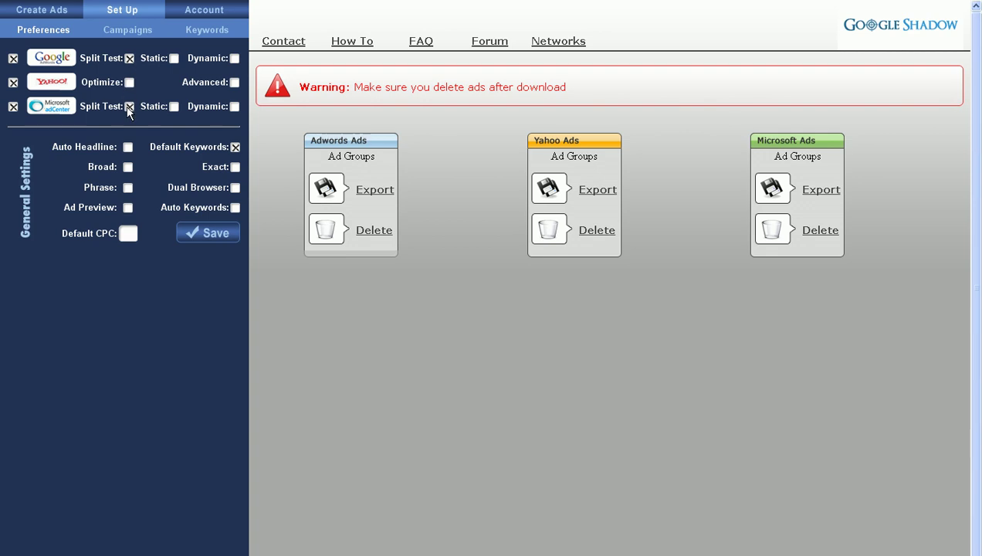
- Try the Static and Dynamic modes for Google ads, and return Google to Split Test
click(176, 59)
click(233, 58)
click(130, 58)
- Turn on the Broad, Phrase and Exact match types in the general settings, and return to the ad creation form
click(235, 147)
click(128, 168)
click(128, 188)
click(42, 13)
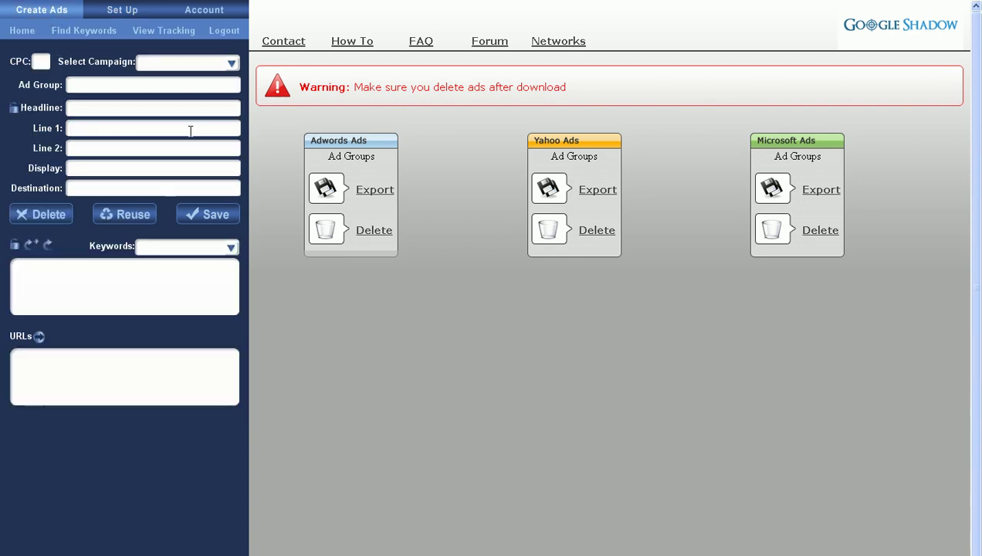
- In the preferences, turn the Broad, Phrase and Exact match types off and back on
click(123, 12)
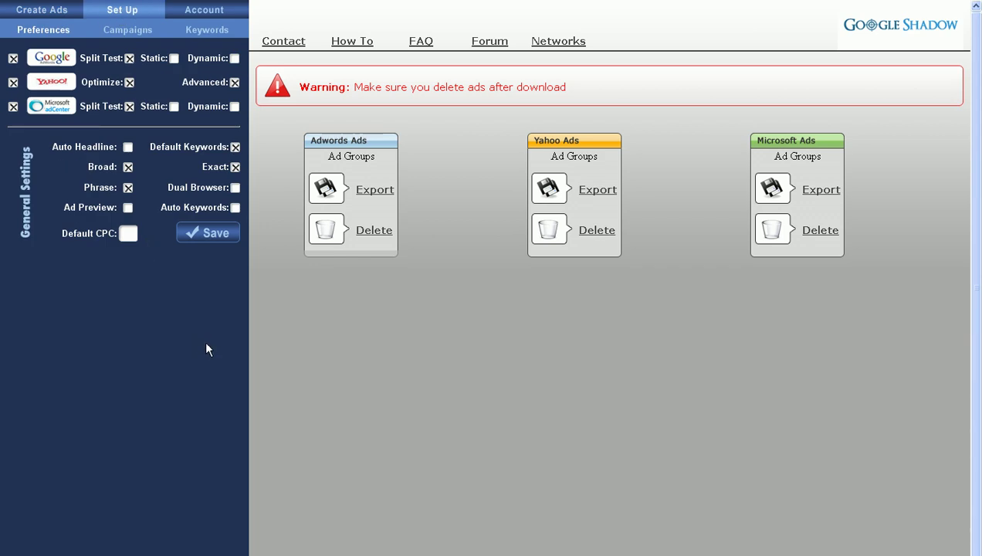
click(128, 167)
click(128, 188)
click(236, 167)
click(129, 166)
click(128, 188)
click(236, 167)
- Try the Dual Browser option with the ad creation form, and switch it off again
click(235, 188)
click(48, 14)
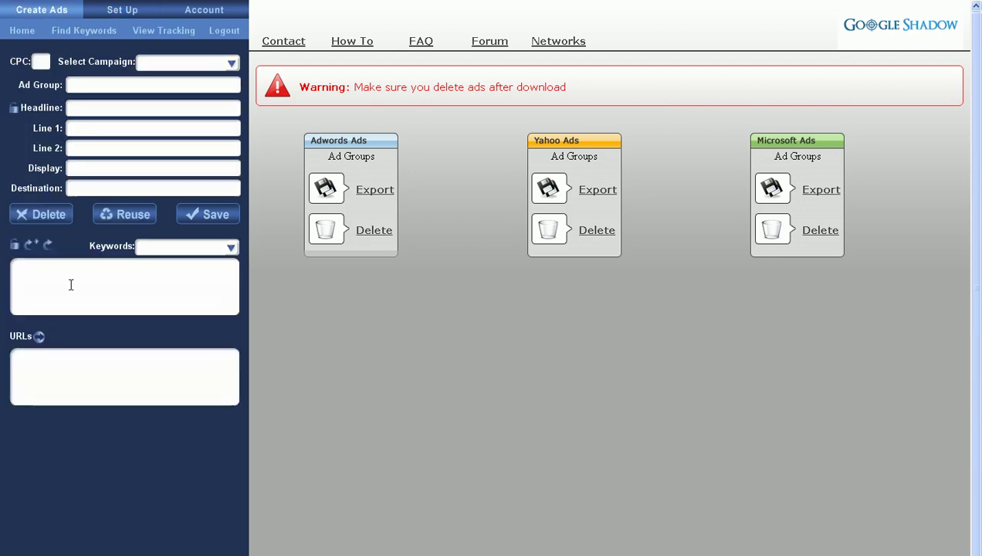
click(111, 17)
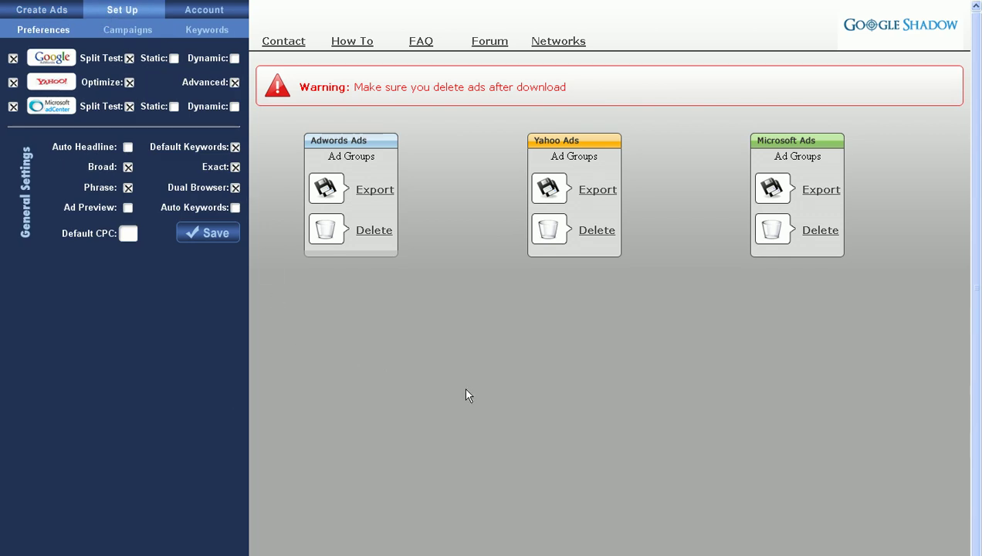
click(235, 189)
click(35, 14)
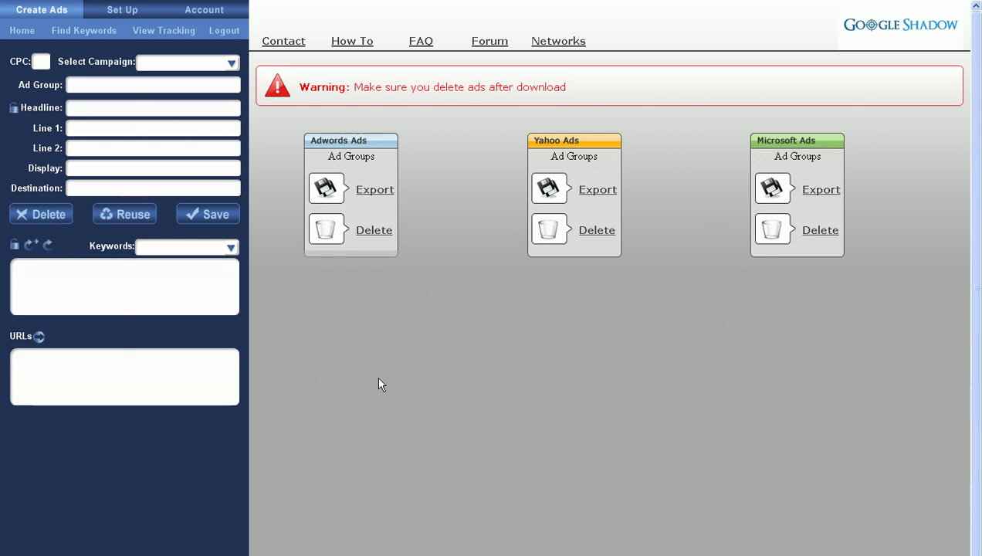
- Turn on Ad Preview in the general settings and enter "headline" as the headline in the ad creation form
click(122, 15)
click(128, 209)
click(45, 10)
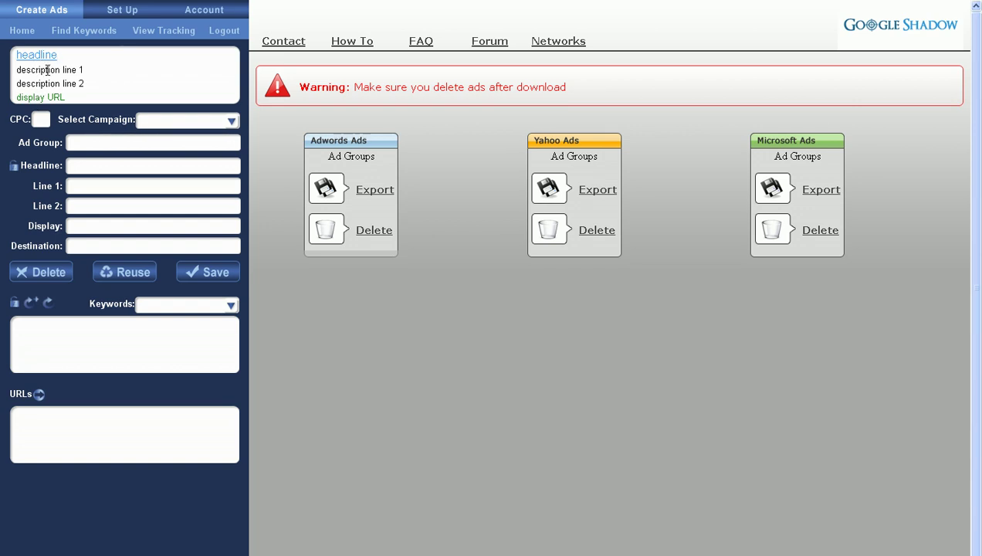
click(82, 165)
text(headline)
click(122, 10)
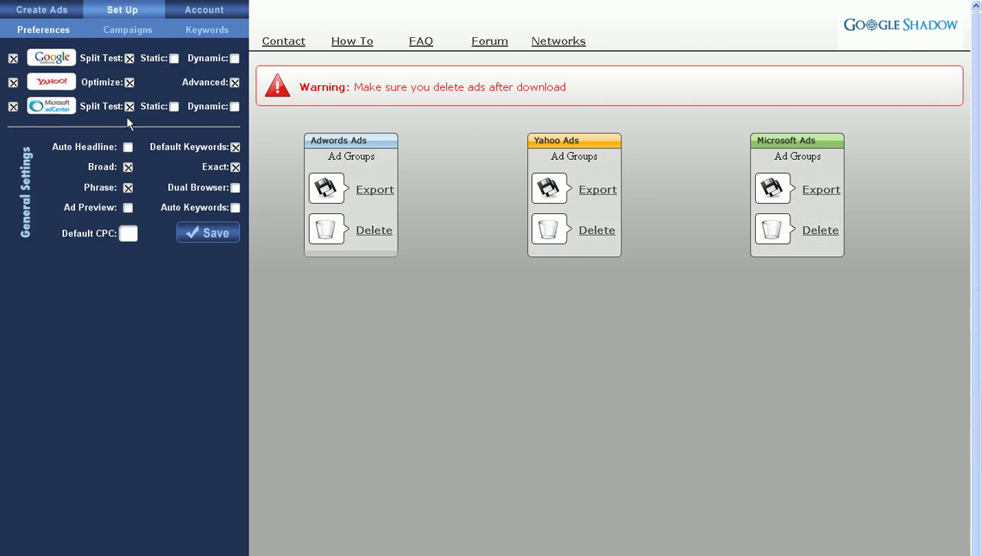
click(46, 12)
- Turn on Auto Keywords in the general settings and examine the headline, line and keyword list fields of the ad creation form
click(112, 13)
click(235, 208)
click(62, 11)
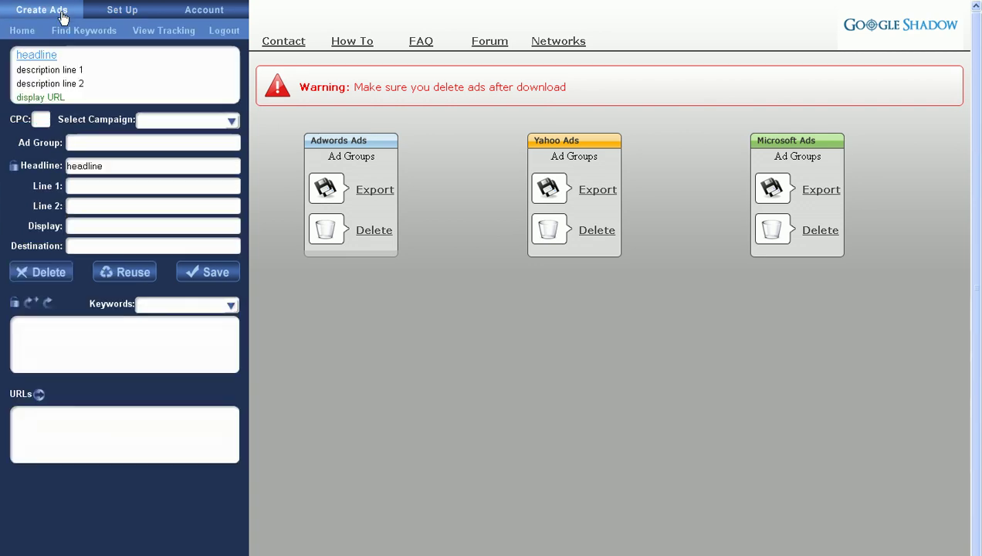
click(81, 166)
click(123, 207)
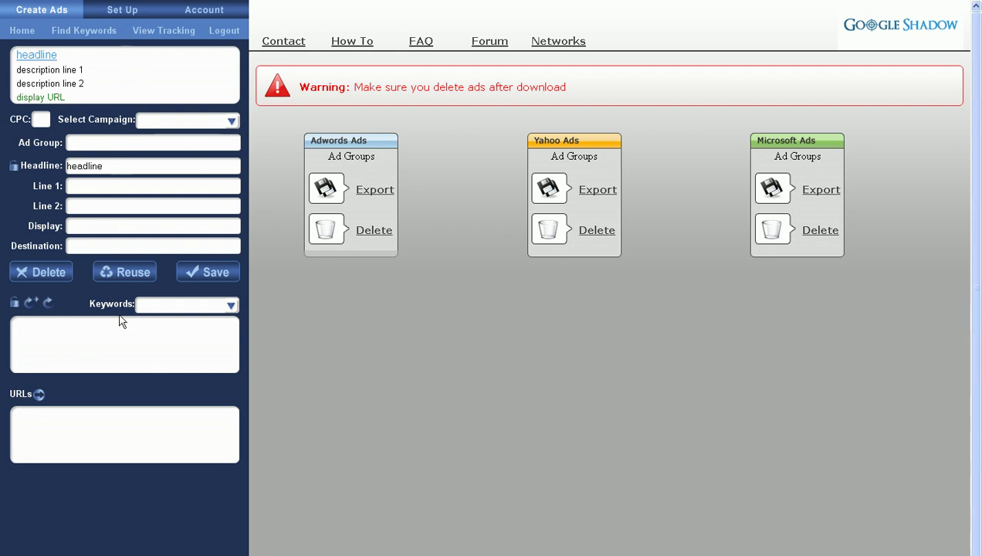
click(229, 305)
- Set the default CPC to .50 in the general settings and return to the ad creation form
click(124, 15)
click(116, 13)
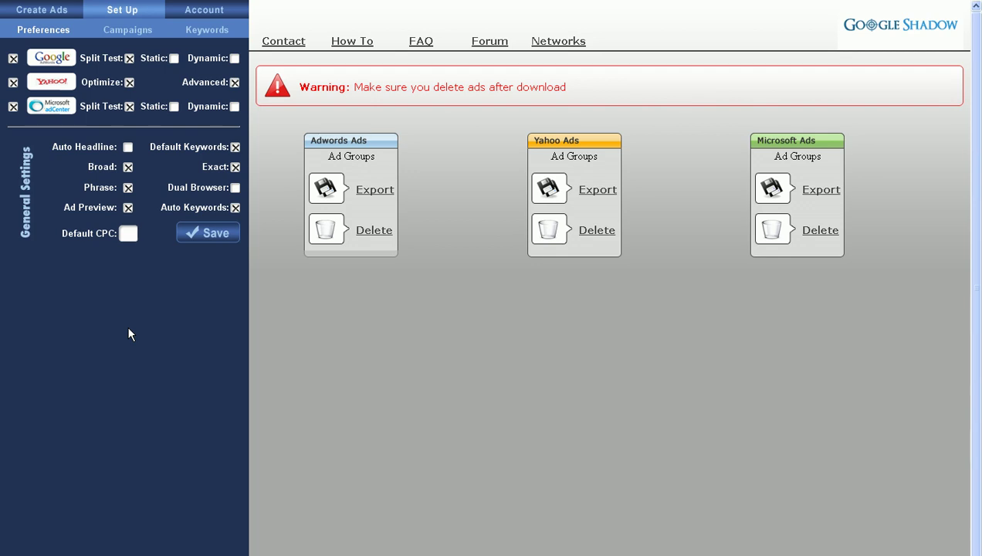
text(.50)
click(45, 9)
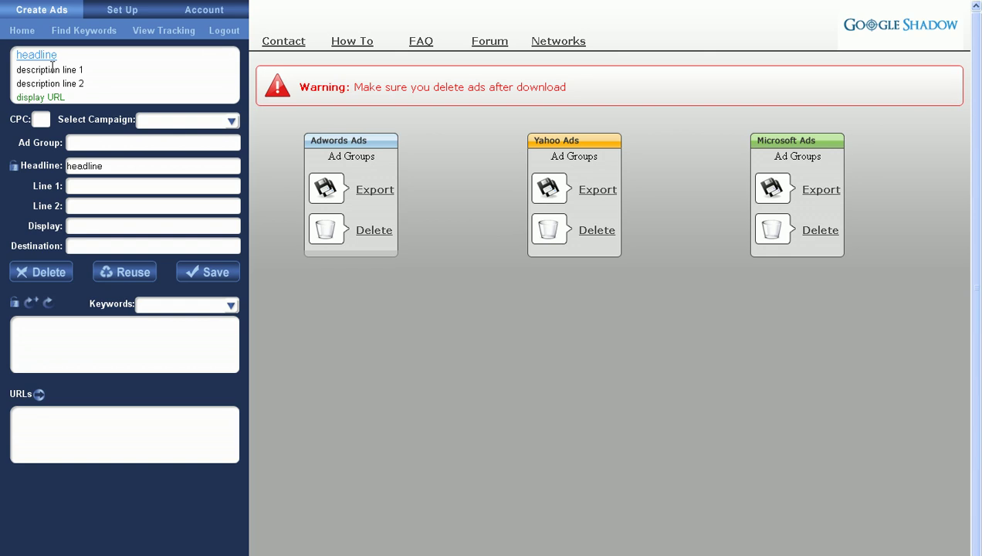
- Open the default CPC value in the preferences for editing
click(117, 13)
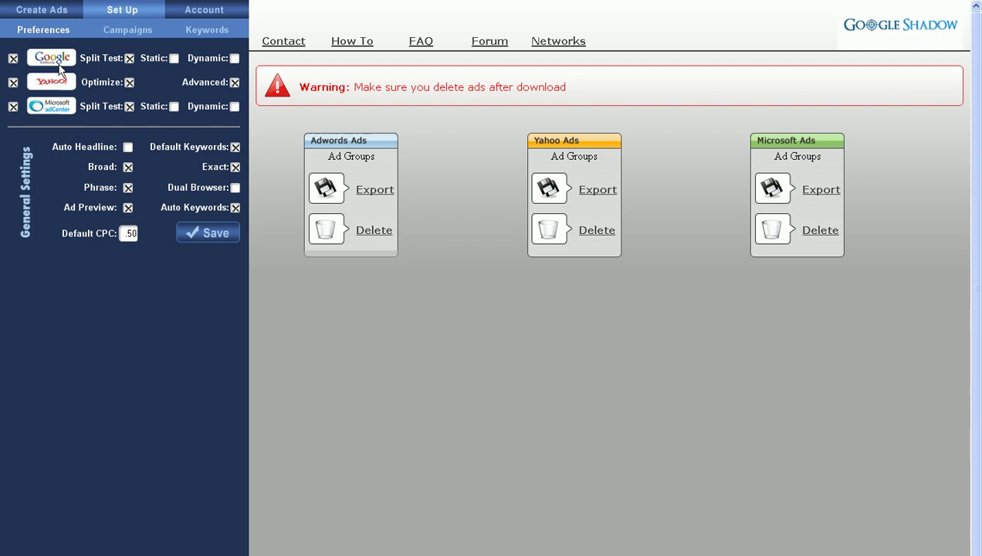
double_click(122, 236)
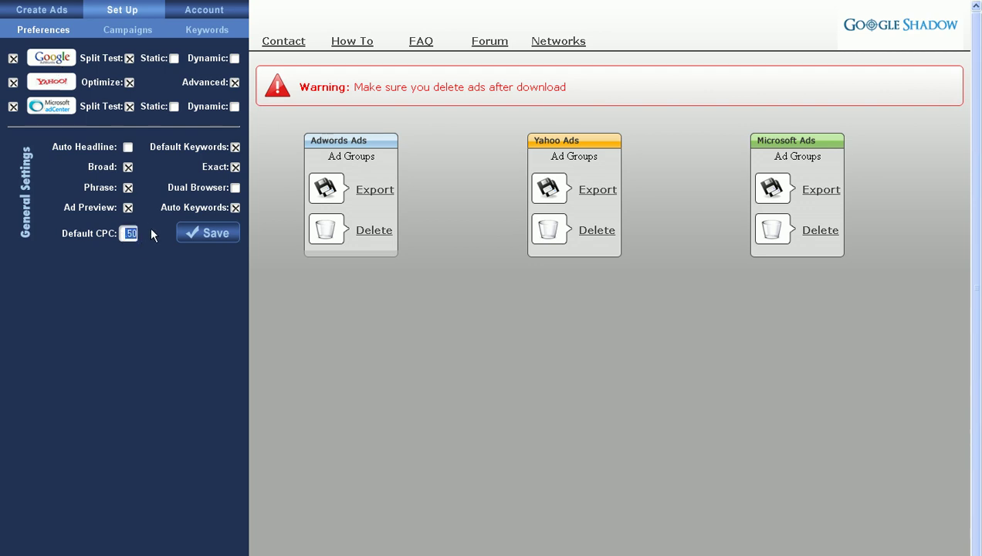